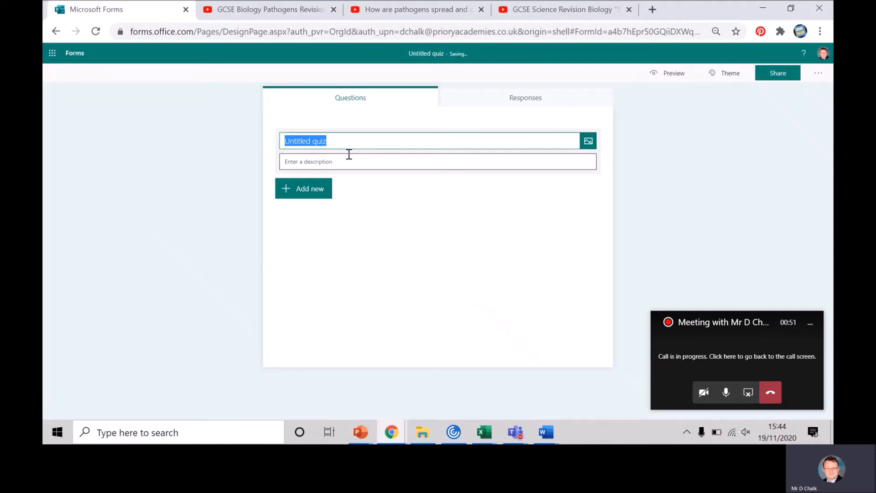
- Title the quiz "Bacterial Disease", correcting the misspelled first word with the spelling suggestion
text(Baca)
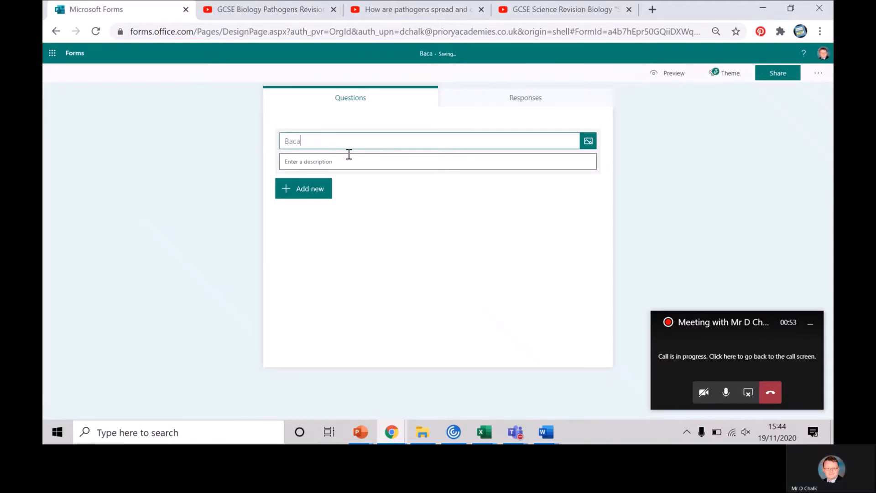
text(erial Disease)
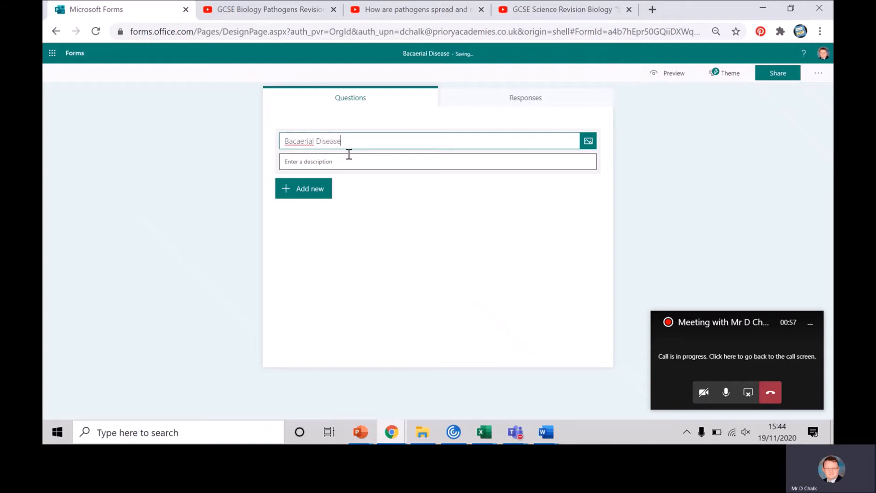
right_click(306, 140)
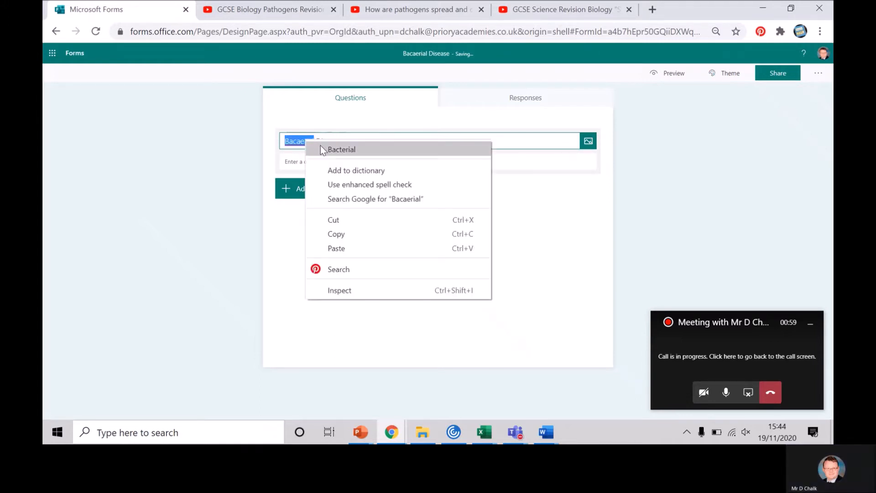
click(321, 146)
- Add a new section to the quiz and title it "Watch video"
click(300, 193)
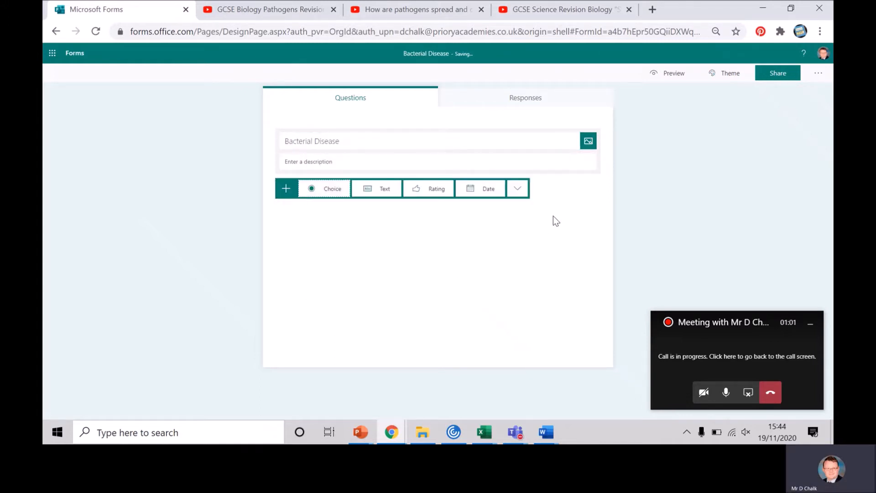
click(517, 194)
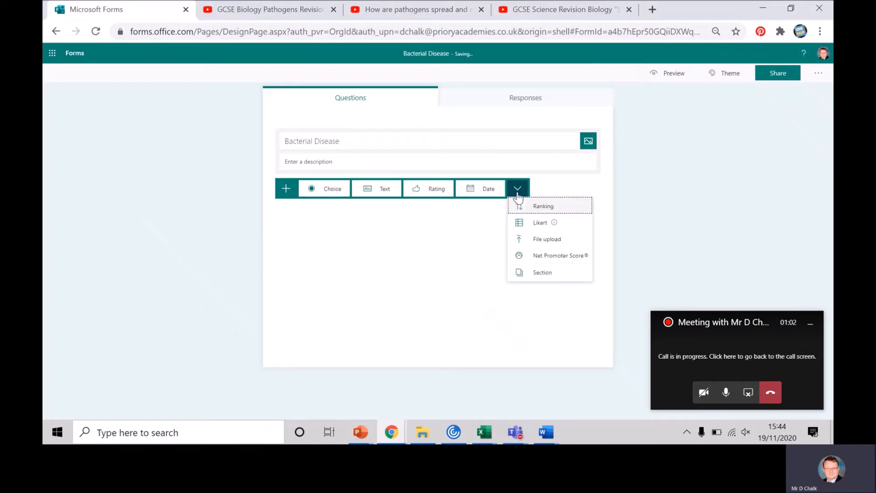
click(533, 271)
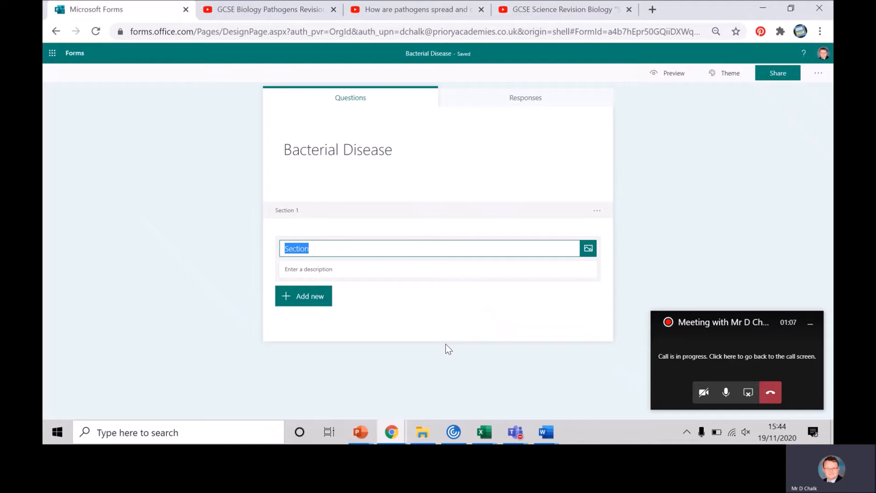
text(Watch video)
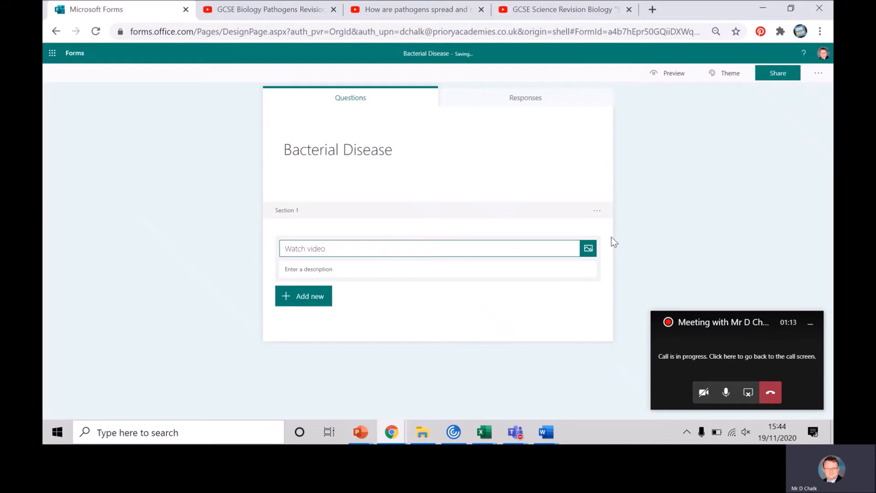
- Copy the web address of the "GCSE Biology Pathogens Revision" YouTube video and return to the quiz
click(305, 12)
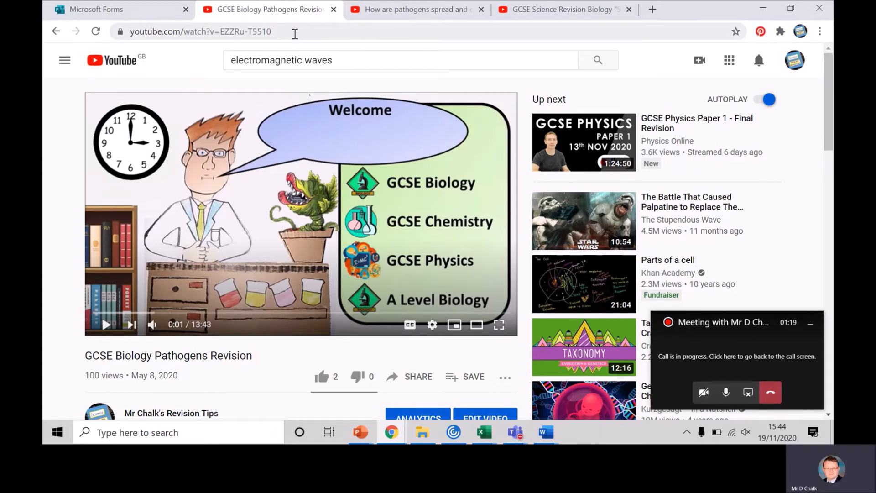
click(295, 33)
right_click(254, 35)
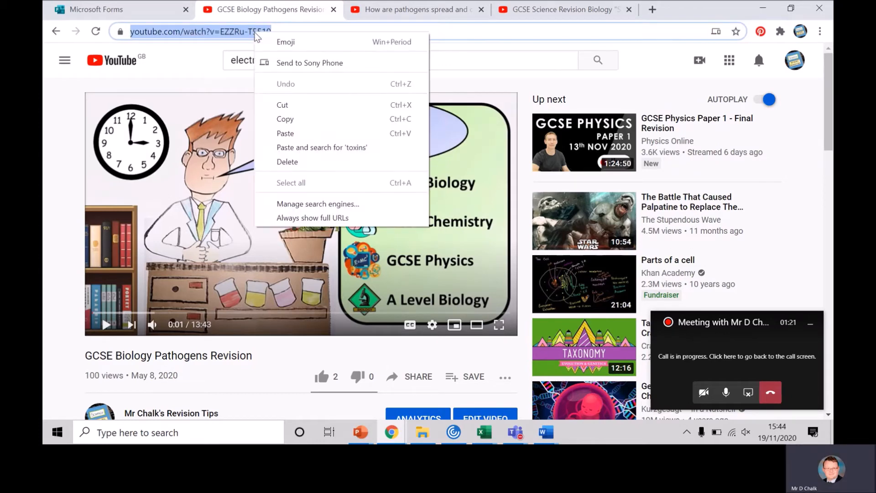
click(306, 120)
click(160, 9)
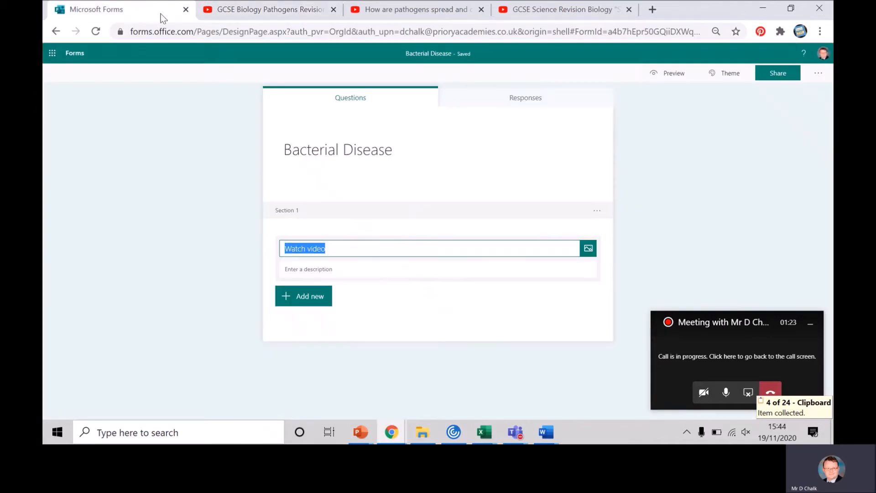
- Insert the YouTube video into the "Watch video" section using the copied URL
click(588, 249)
click(705, 162)
right_click(667, 154)
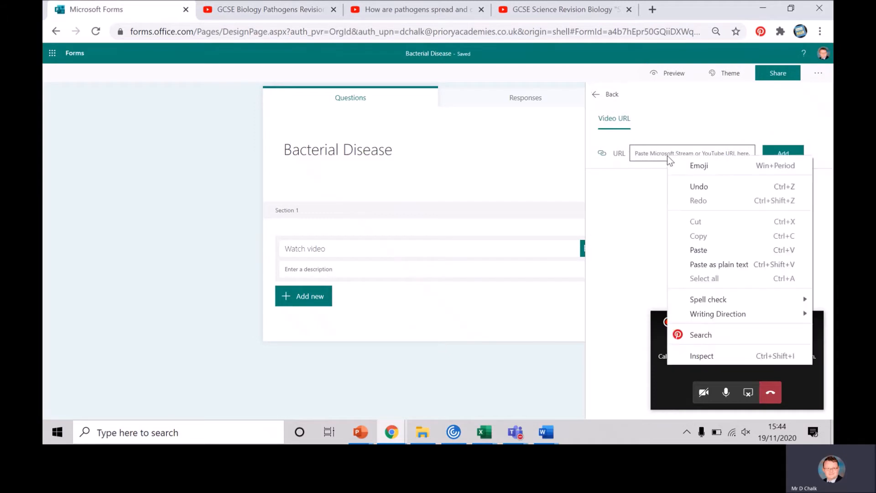
click(713, 249)
click(787, 154)
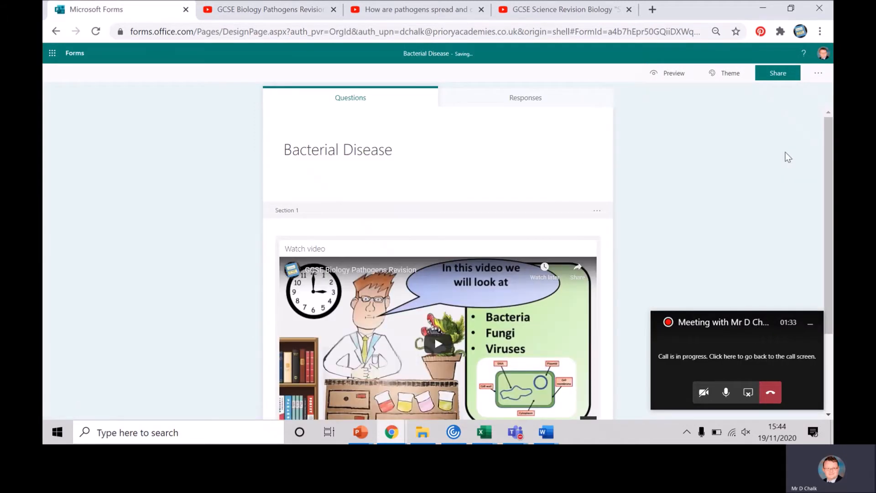
drag(826, 140, 821, 215)
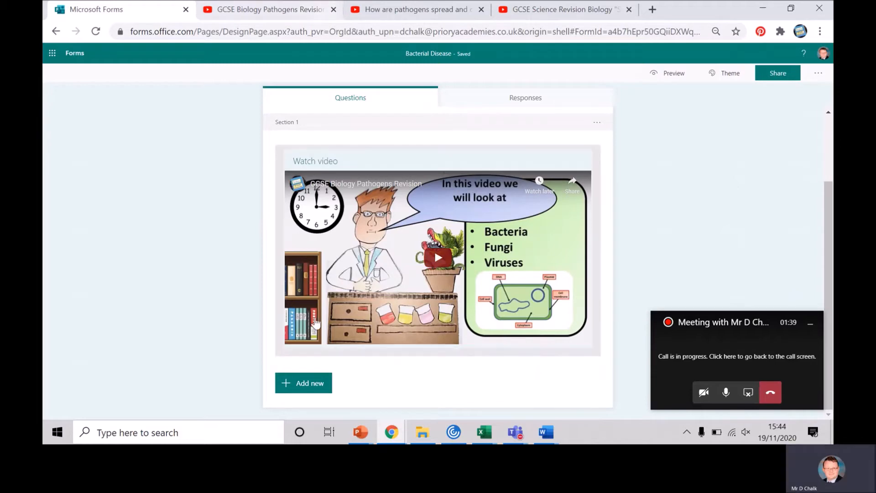
- Switch to the "Bacterial diseases student version" presentation in PowerPoint and choose JPEG File Interchange Format as its export file type
click(360, 432)
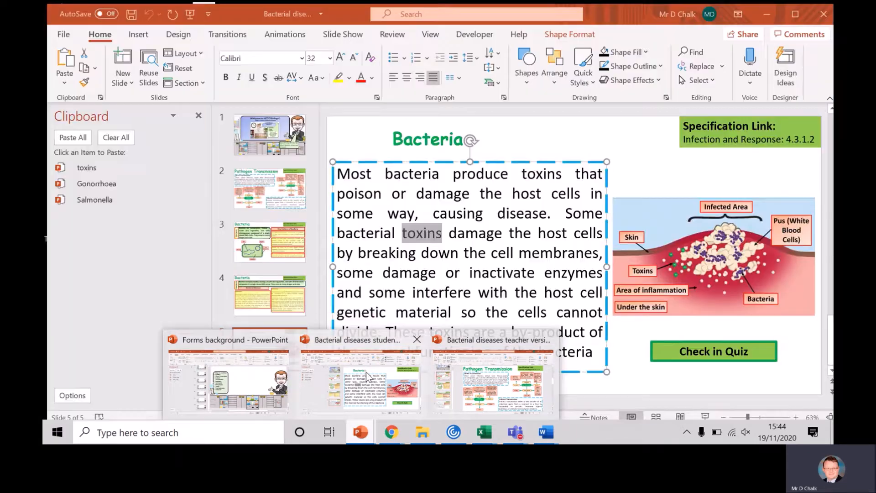
click(366, 372)
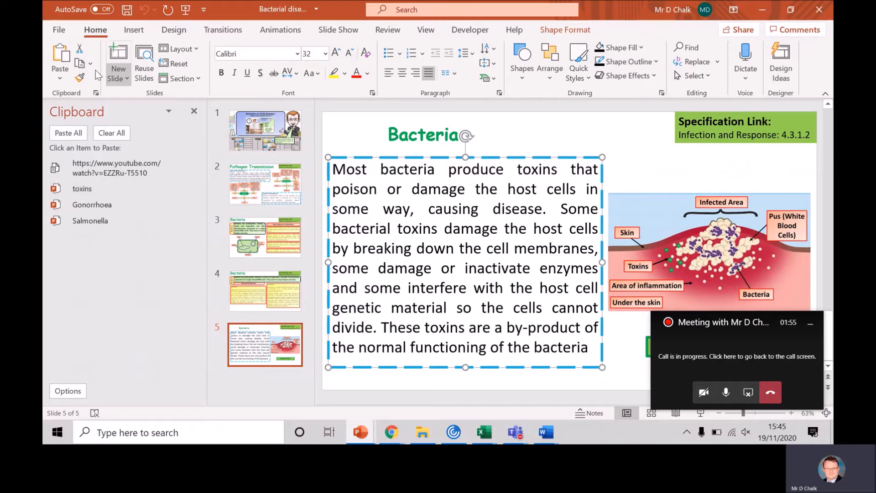
click(58, 29)
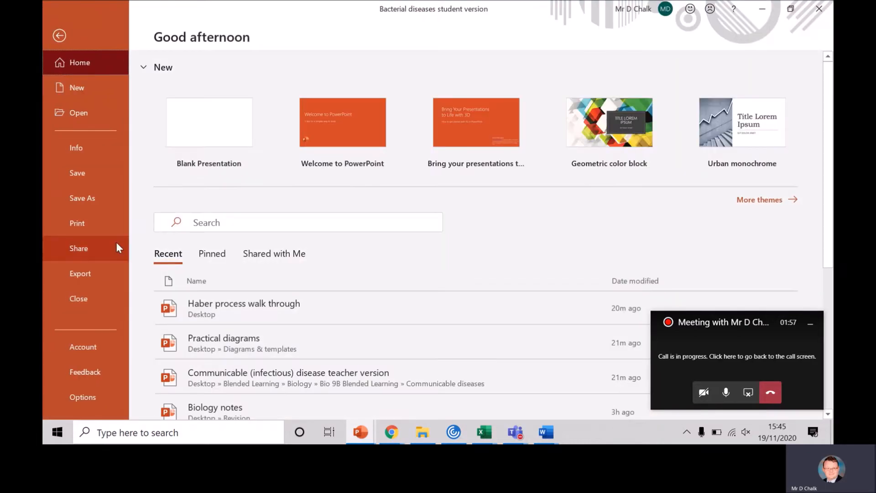
click(86, 273)
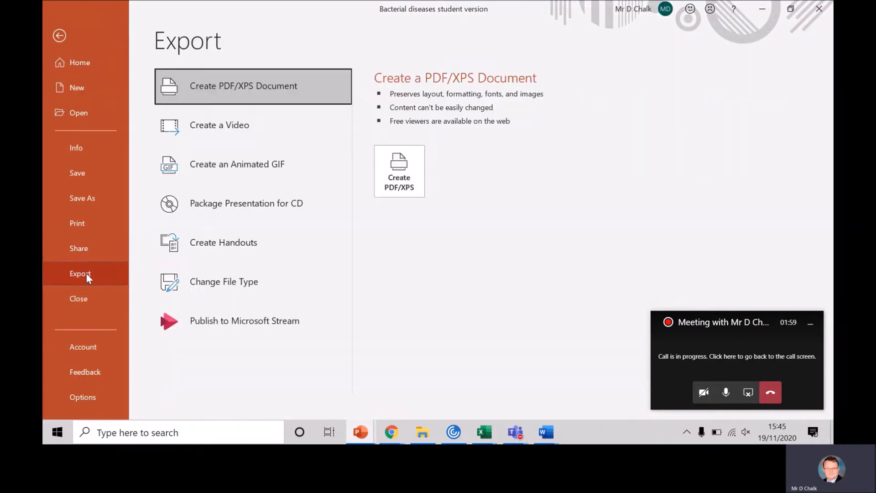
click(205, 292)
click(643, 240)
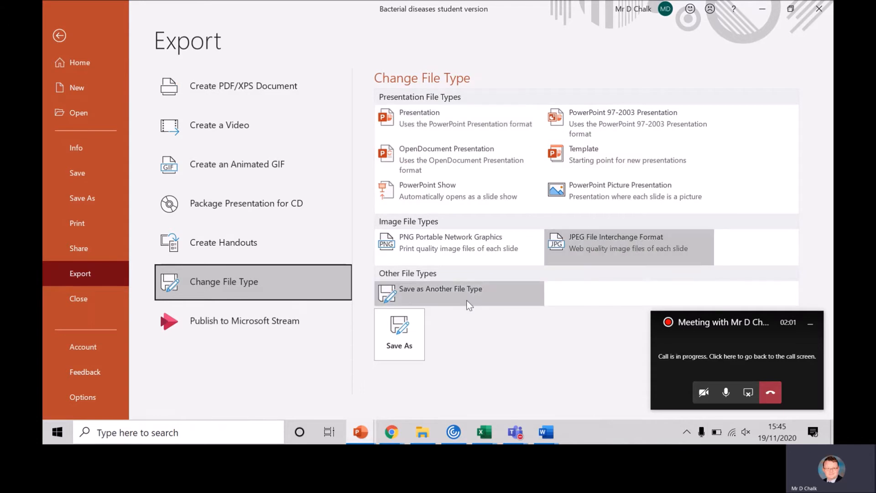
- Export all slides as JPEG images under "Bacterial diseases student version" in the Bacteria folder, and return to the quiz in the browser
click(399, 333)
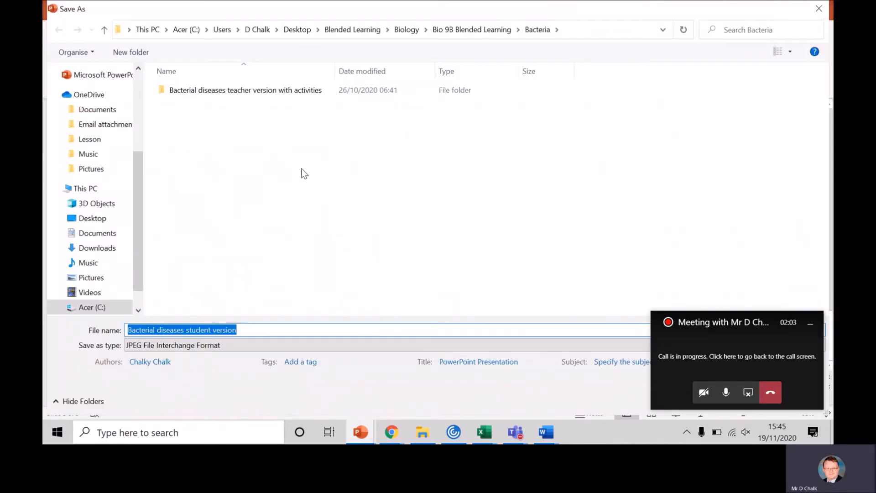
click(810, 323)
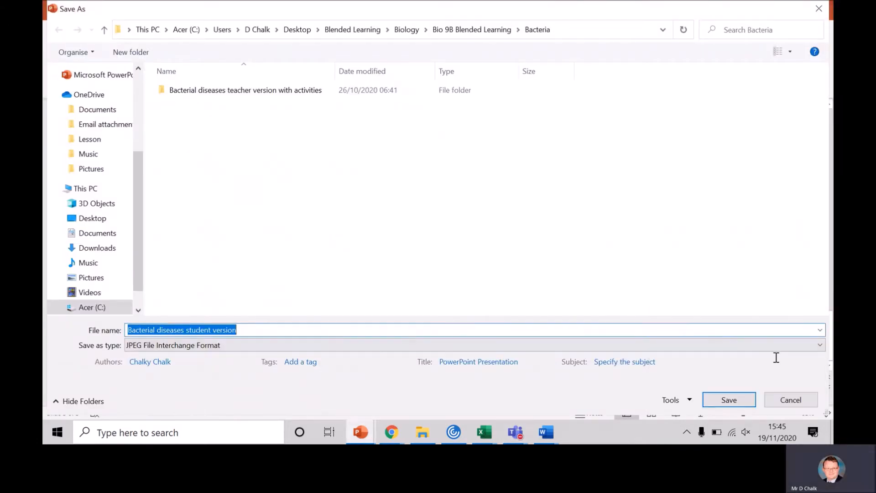
click(729, 400)
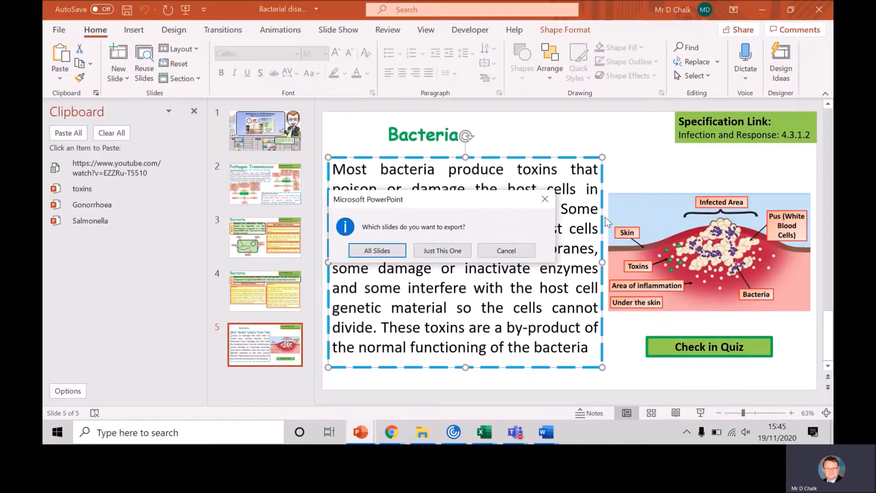
click(387, 249)
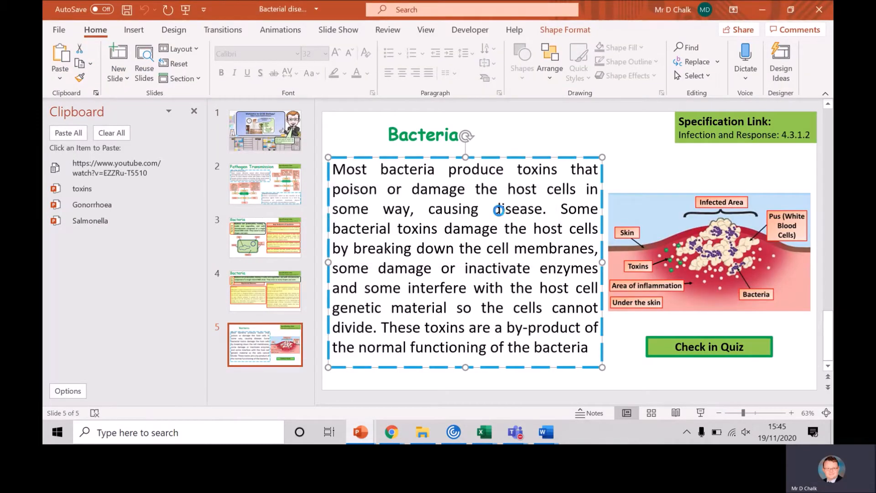
click(436, 249)
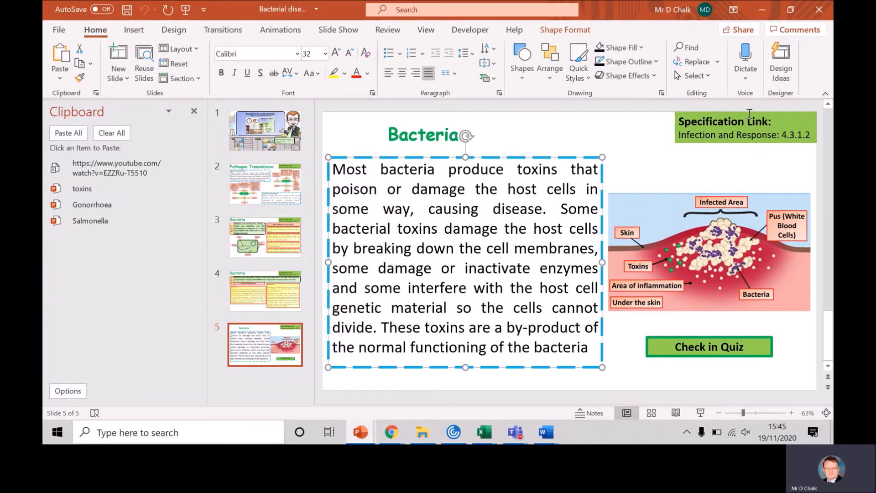
click(765, 7)
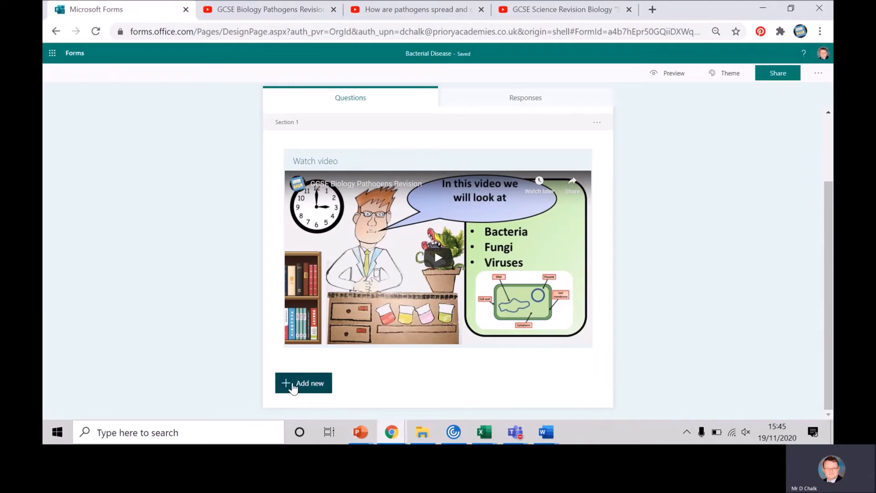
- Add a second section below the video section and title it "Transmission"
click(305, 383)
click(520, 385)
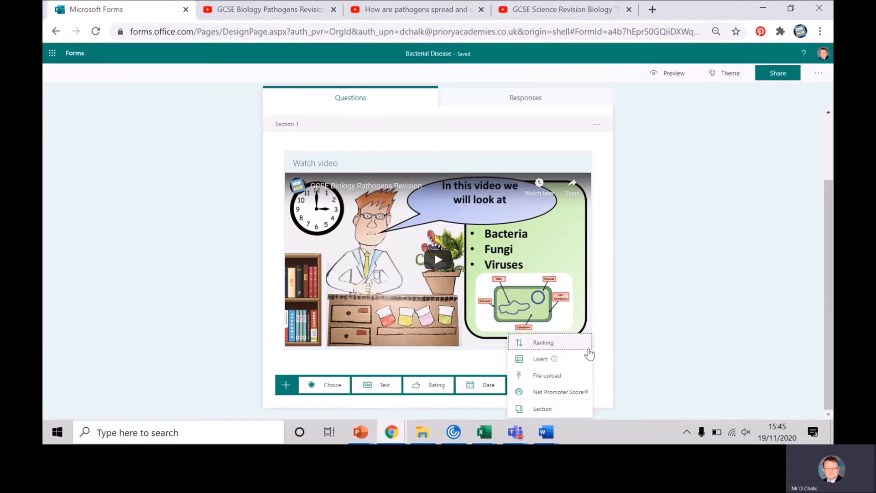
click(533, 409)
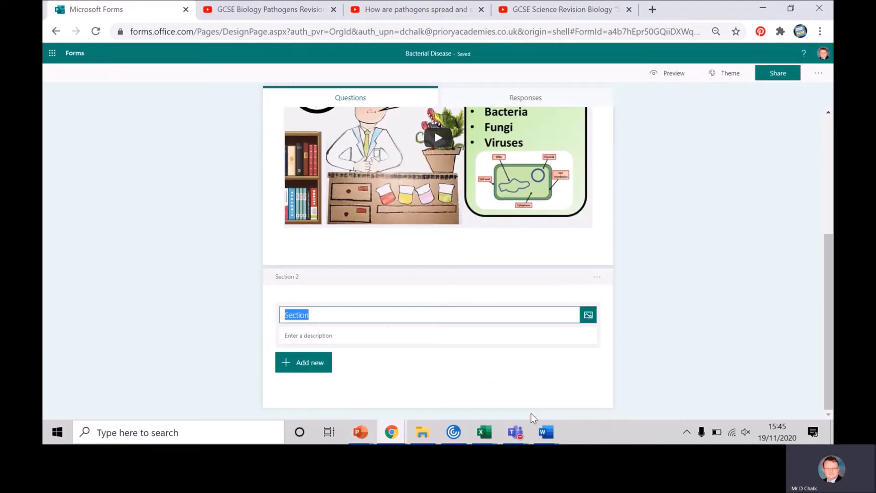
click(361, 432)
mouse_move(502, 391)
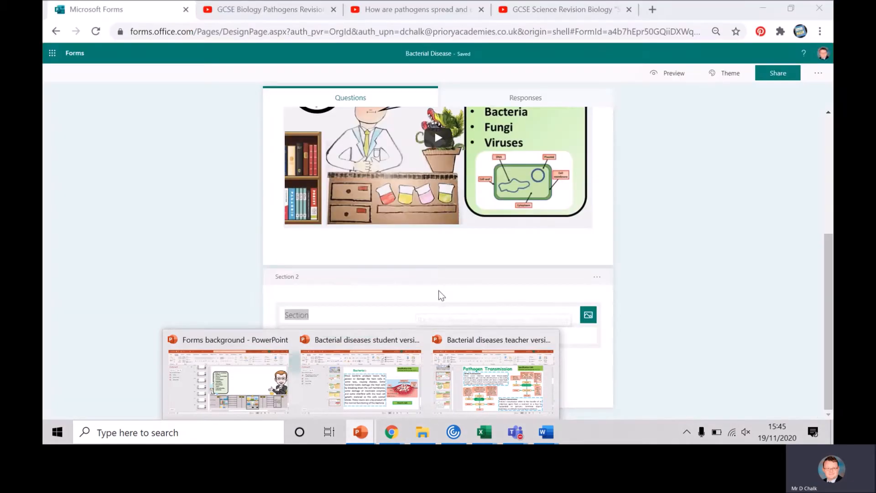
click(321, 314)
key(BackSpace)
key(BackSpace)
key(BackSpace)
key(BackSpace)
key(BackSpace)
key(BackSpace)
key(BackSpace)
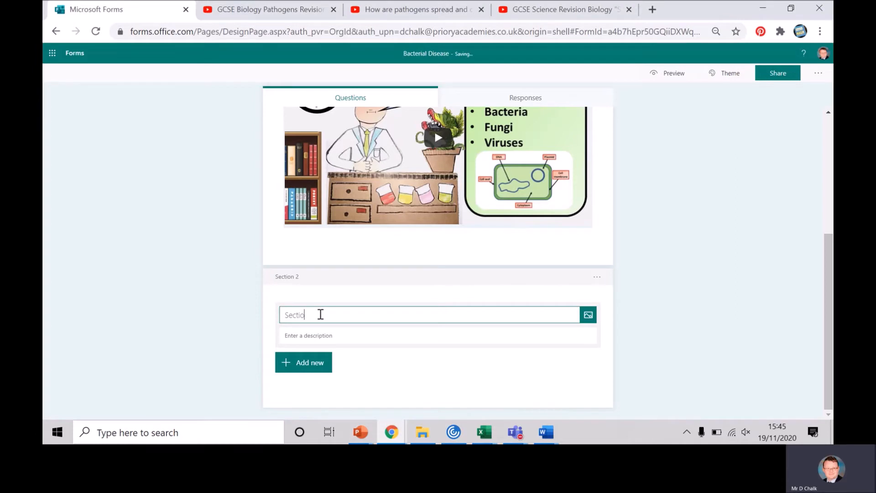
text(Transmission)
click(434, 380)
- Upload Slide2 from the Bacteria folder's "Bacterial diseases student version" subfolder as the "Transmission" section's image
click(585, 318)
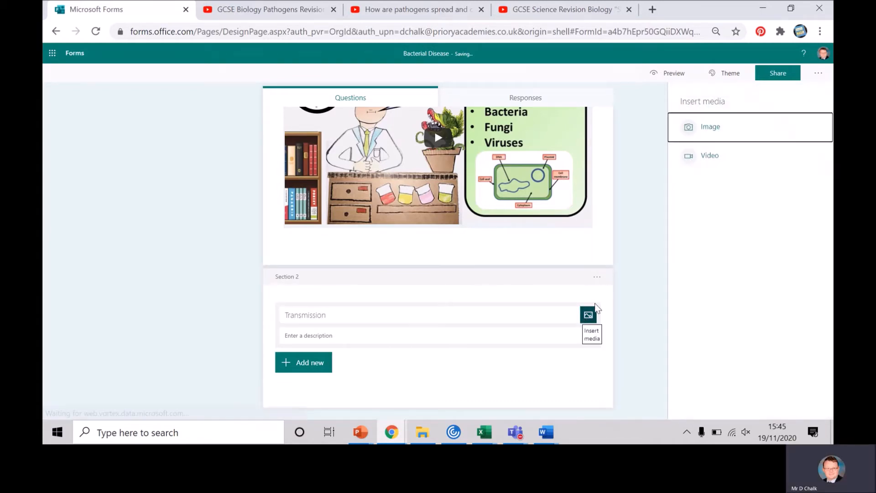
click(719, 132)
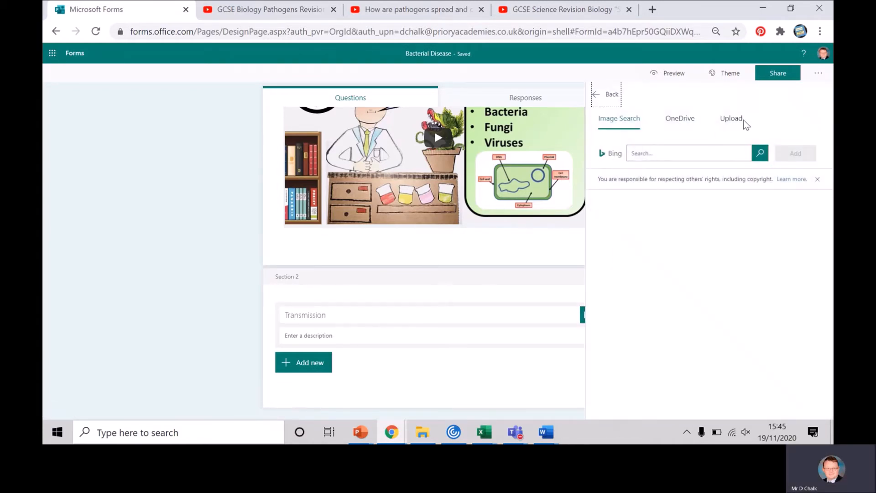
click(732, 121)
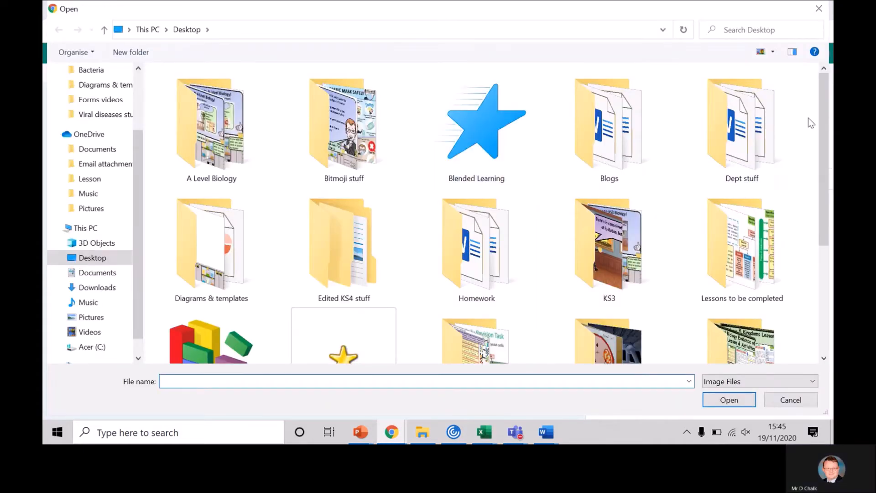
double_click(476, 141)
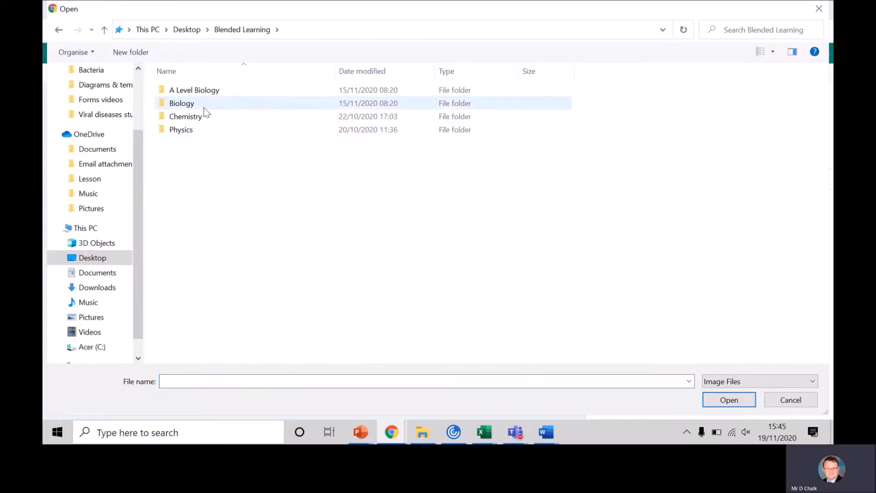
double_click(190, 106)
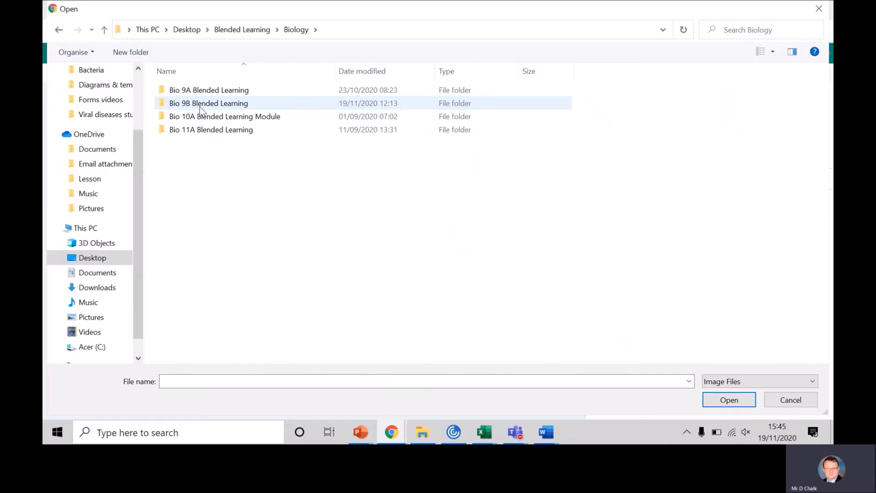
double_click(222, 105)
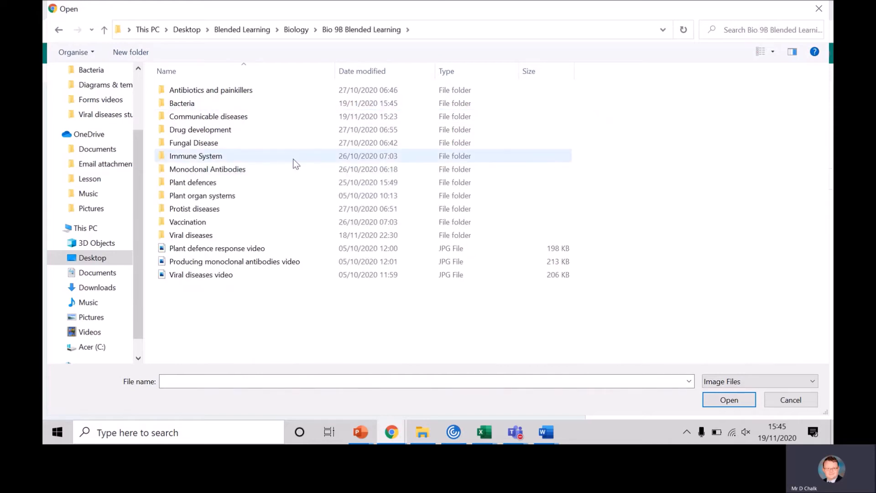
double_click(183, 104)
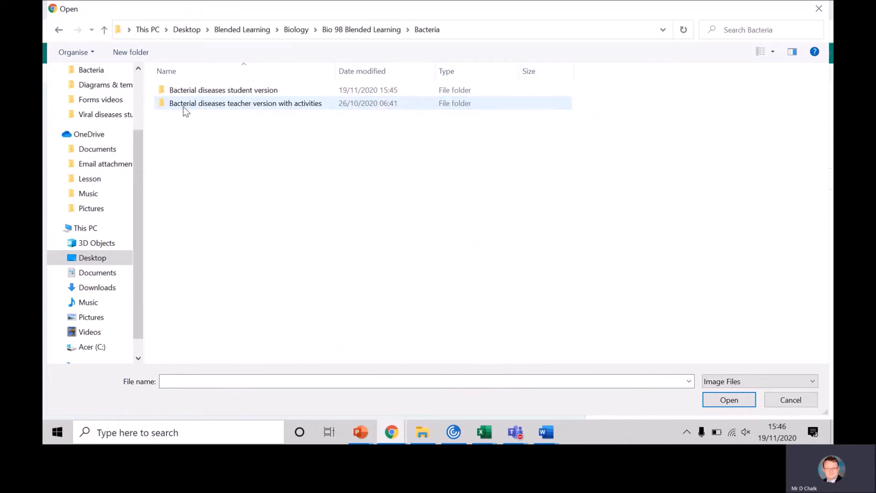
double_click(262, 90)
click(261, 131)
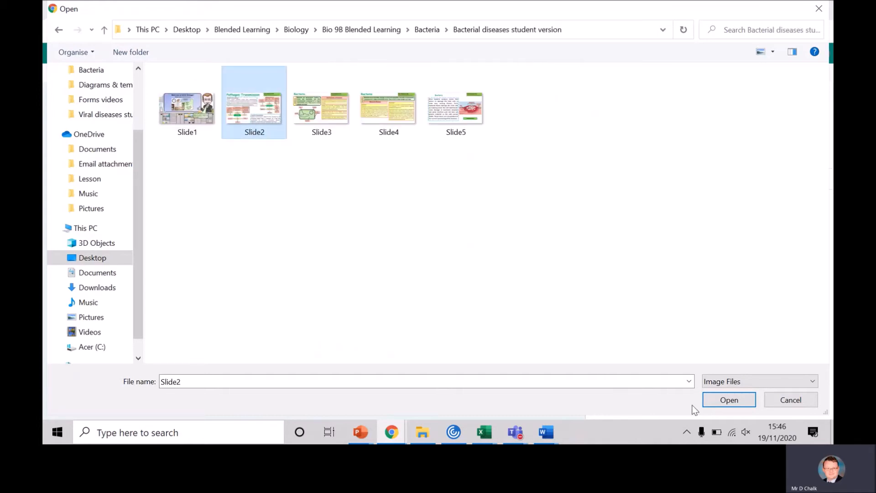
click(729, 400)
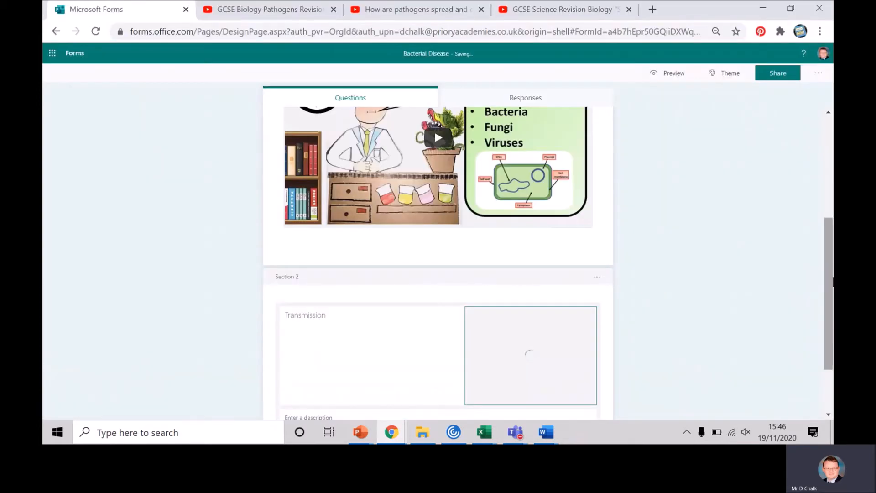
- Switch the pathogen transmission slide image in the "Transmission" section to the large display size
drag(828, 293, 817, 366)
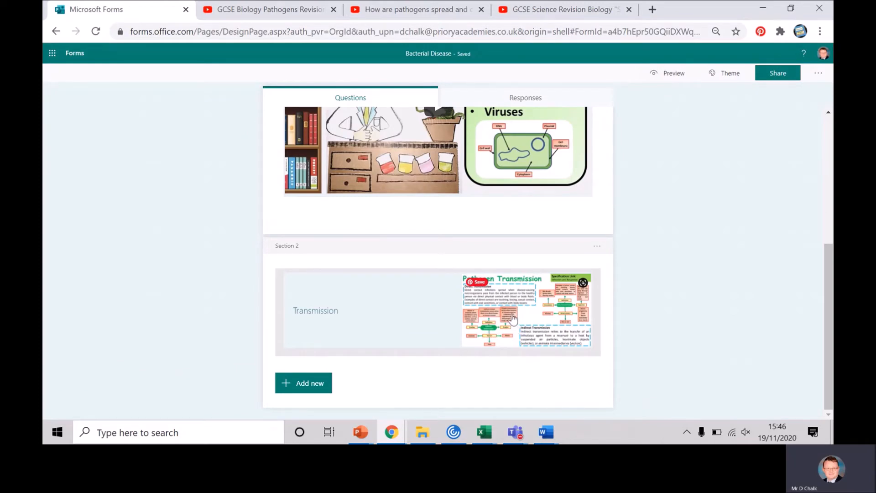
click(513, 318)
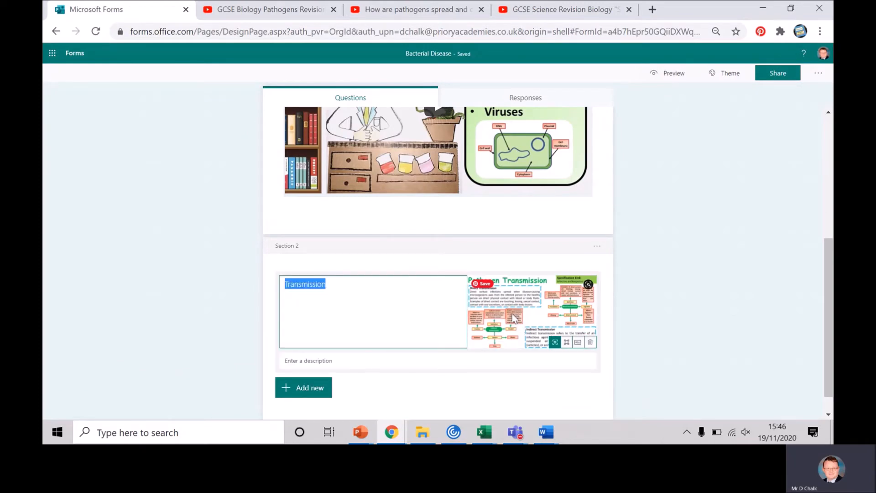
click(567, 345)
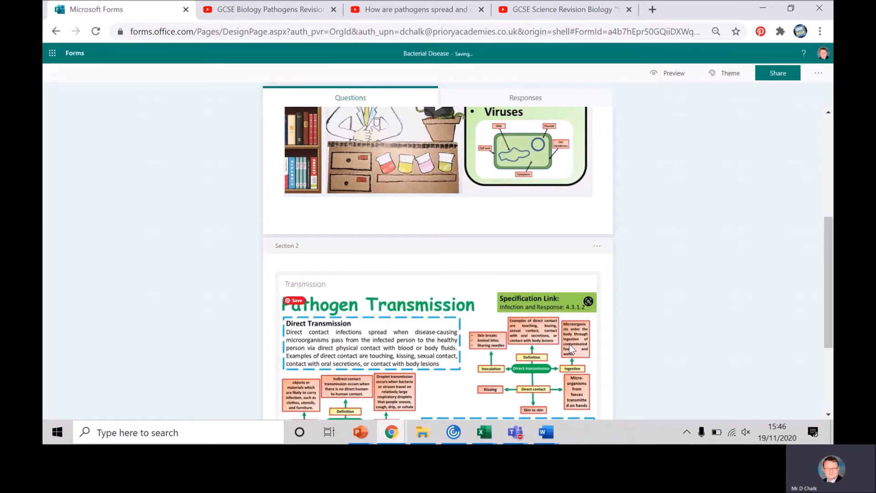
scroll(814, 383, down, 3)
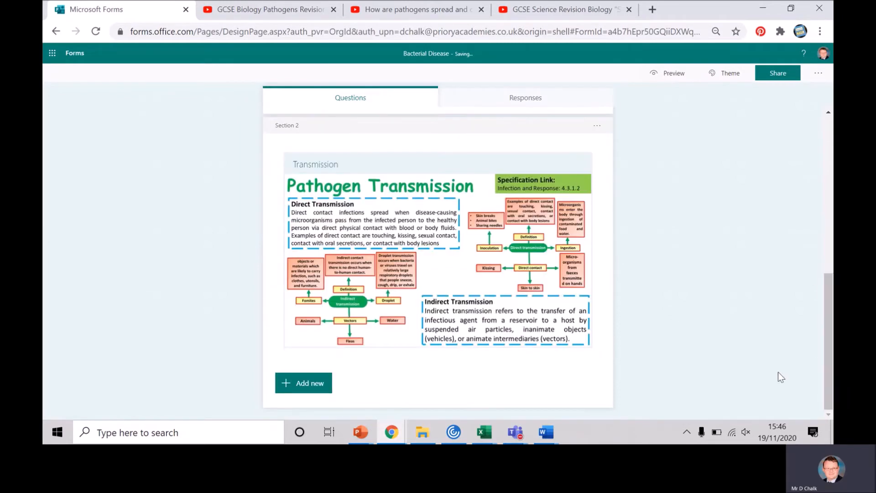
- Add a required long-answer text question "How are diseases spread" worth 4 points below the transmission slide
click(286, 384)
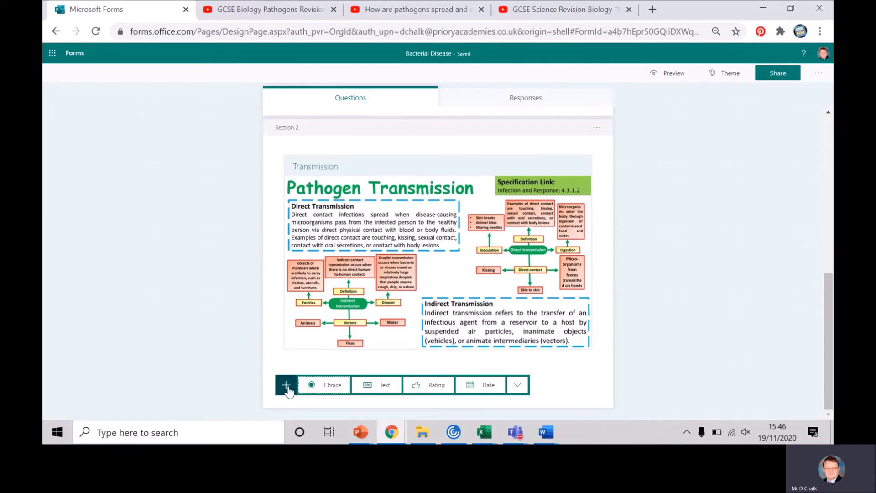
click(378, 386)
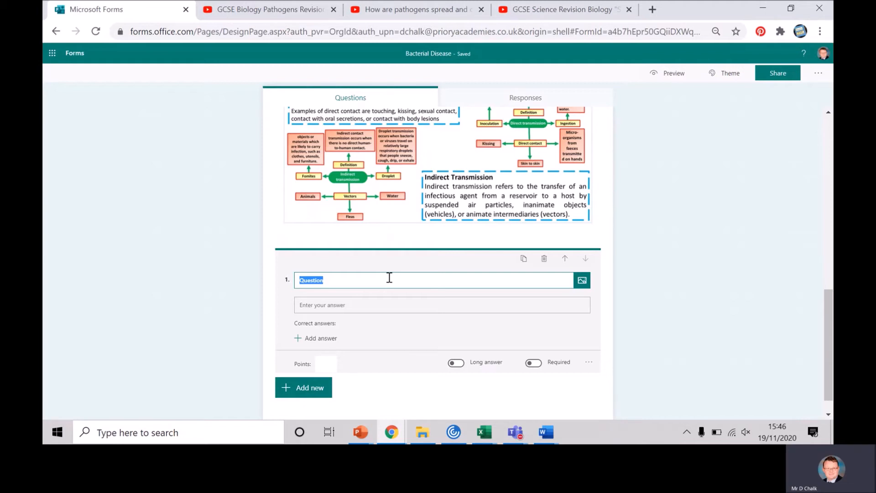
text(How are diseases s)
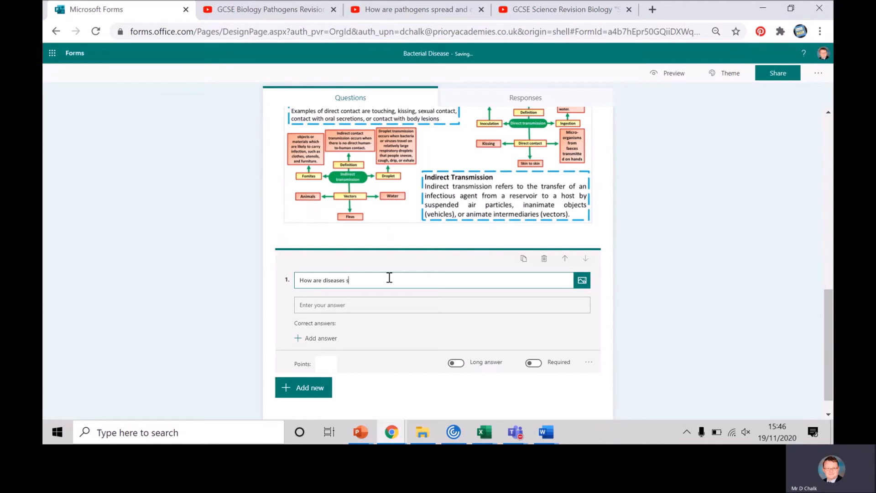
text(pread)
click(456, 363)
click(533, 344)
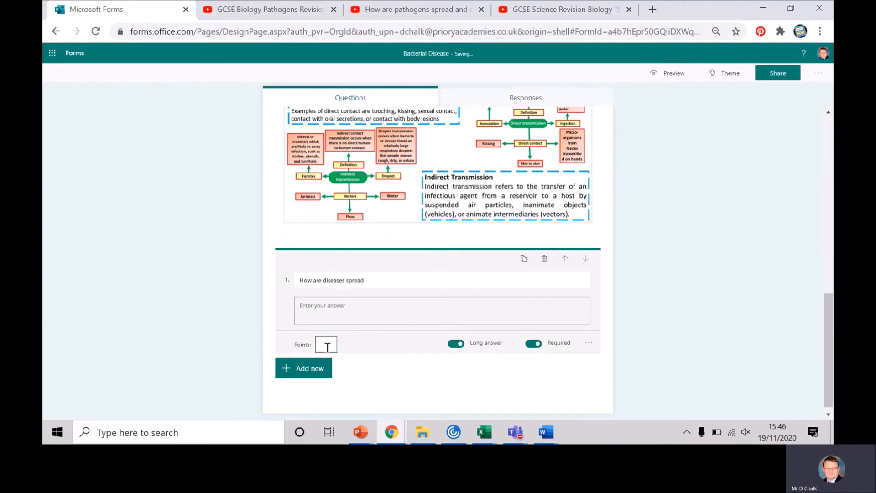
click(730, 294)
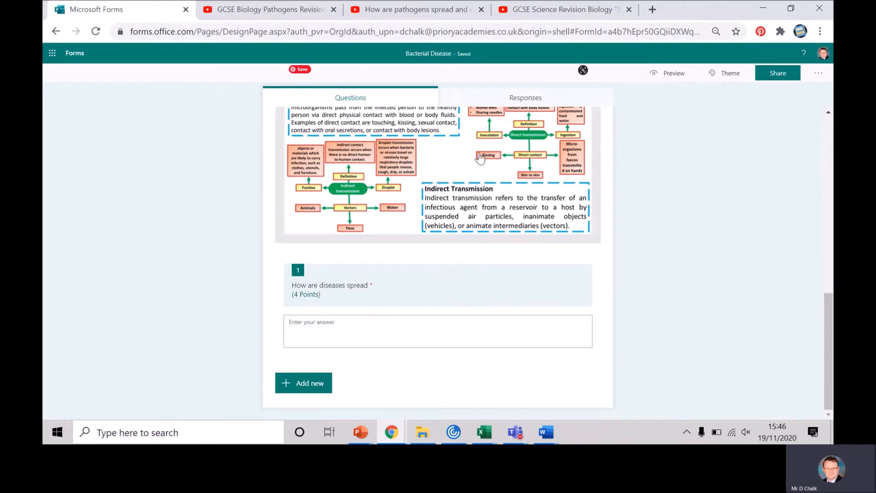
- Add a third section below the disease spread question
click(297, 384)
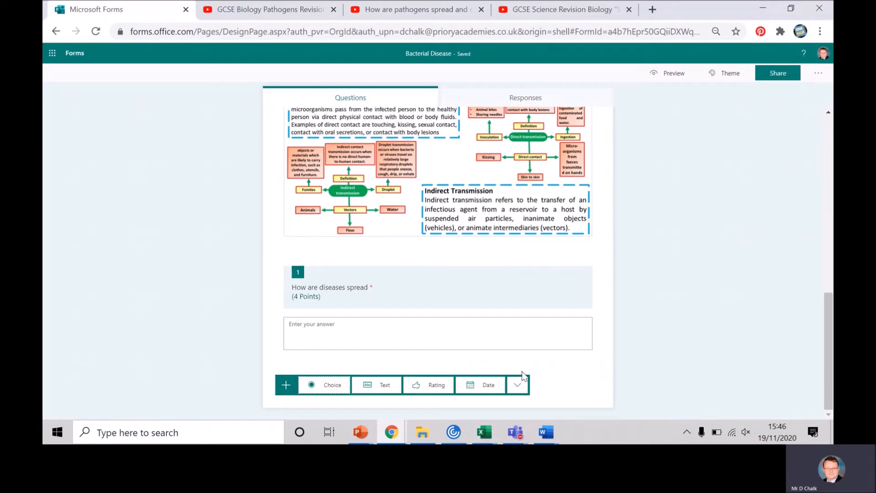
click(518, 388)
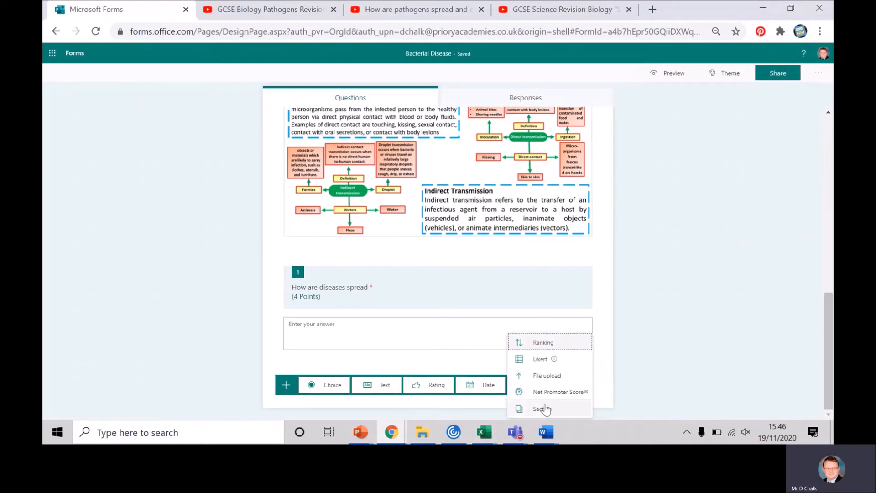
click(540, 409)
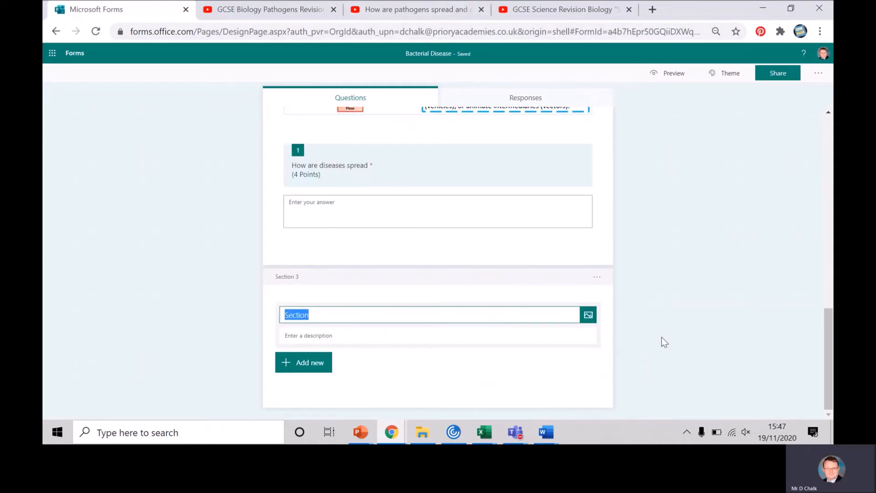
- Copy the URL of the "Salmonella and Gonorrhoea" YouTube video and return to the quiz
click(538, 11)
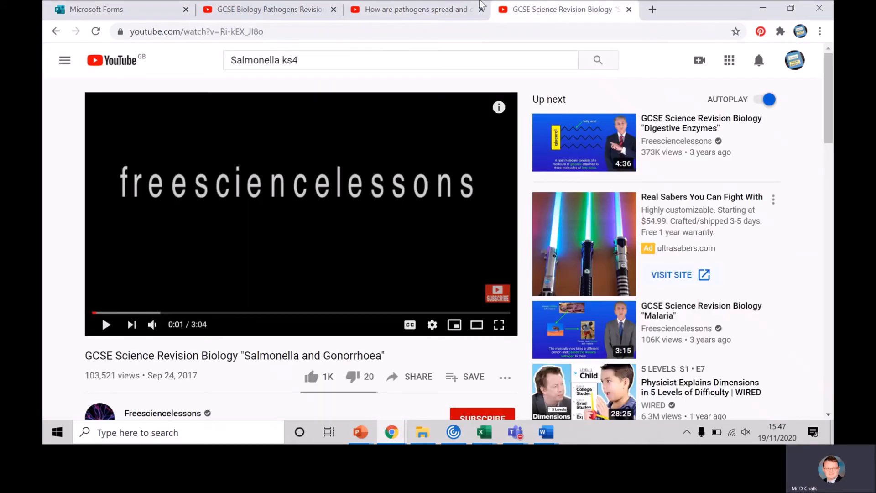
click(432, 10)
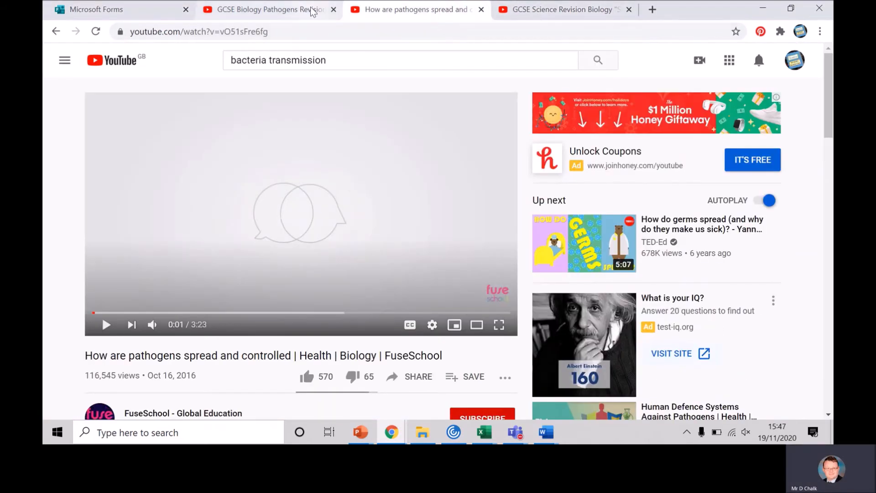
click(544, 11)
click(267, 32)
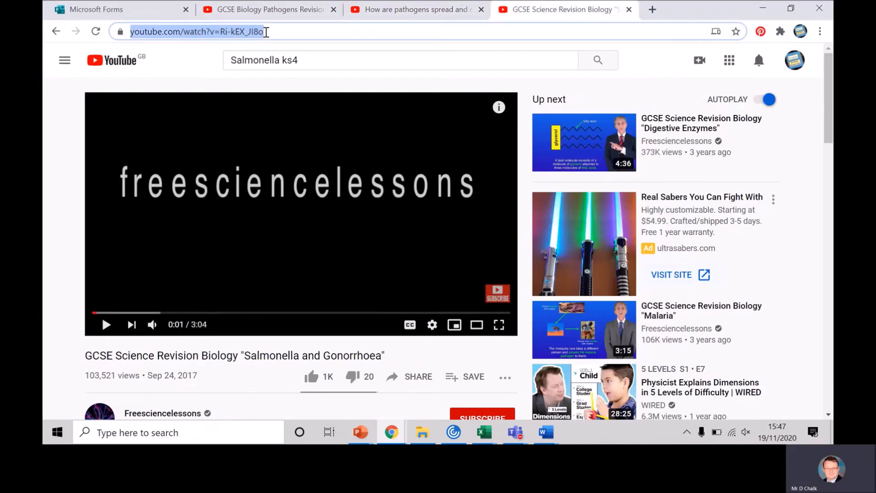
right_click(234, 31)
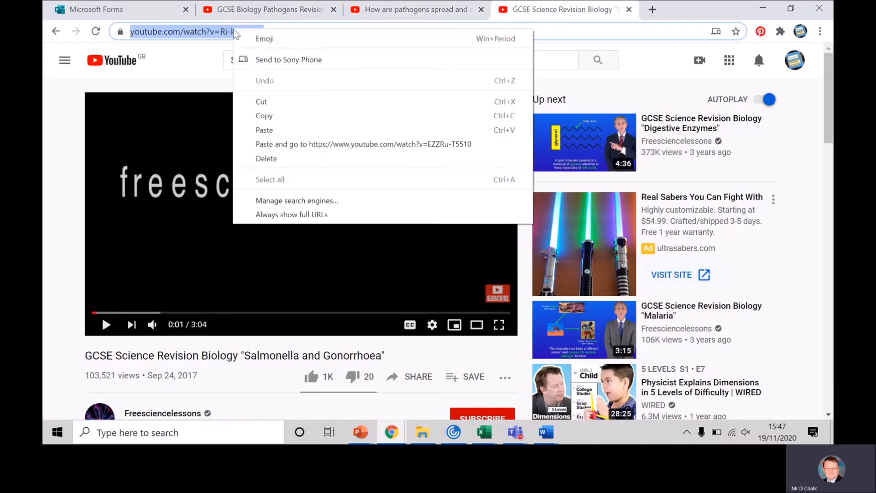
click(284, 119)
click(137, 9)
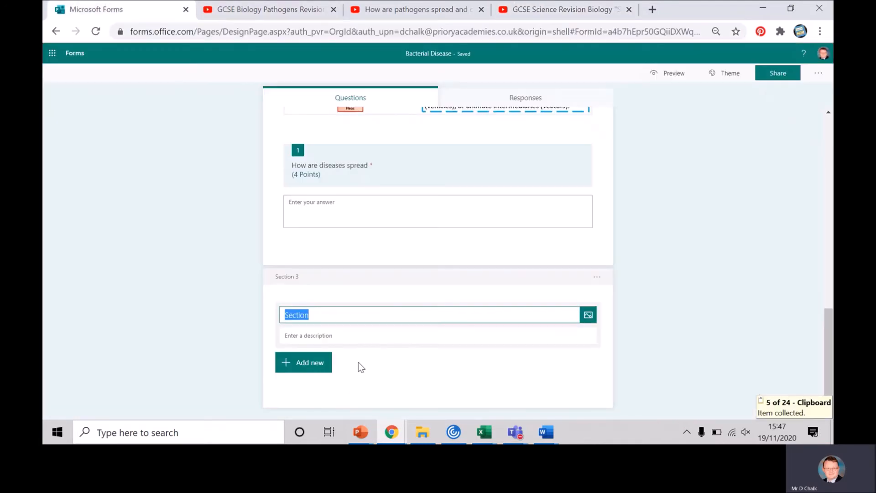
- Title the third section "Watch video" and insert the YouTube video into it using the copied URL
text(W)
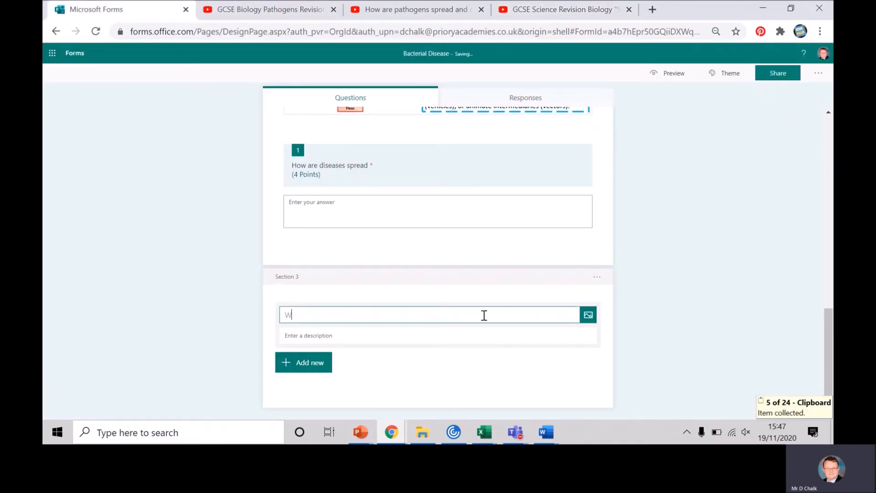
text(atch video)
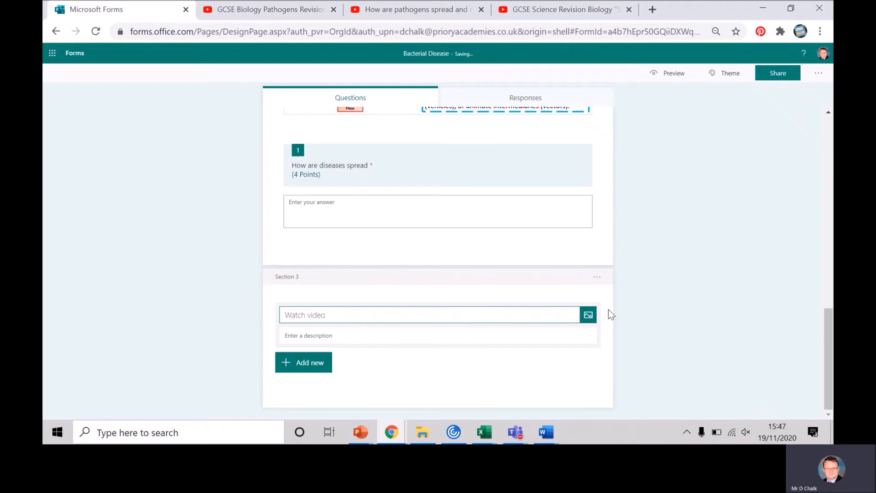
click(588, 315)
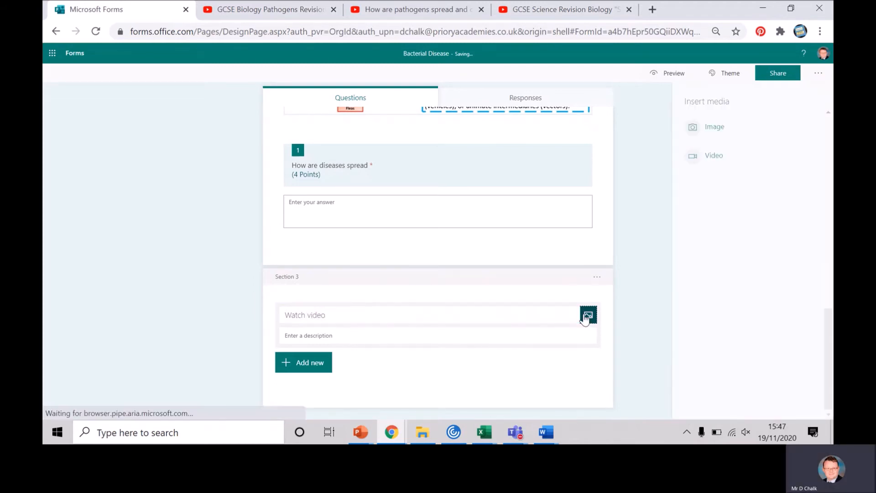
click(732, 157)
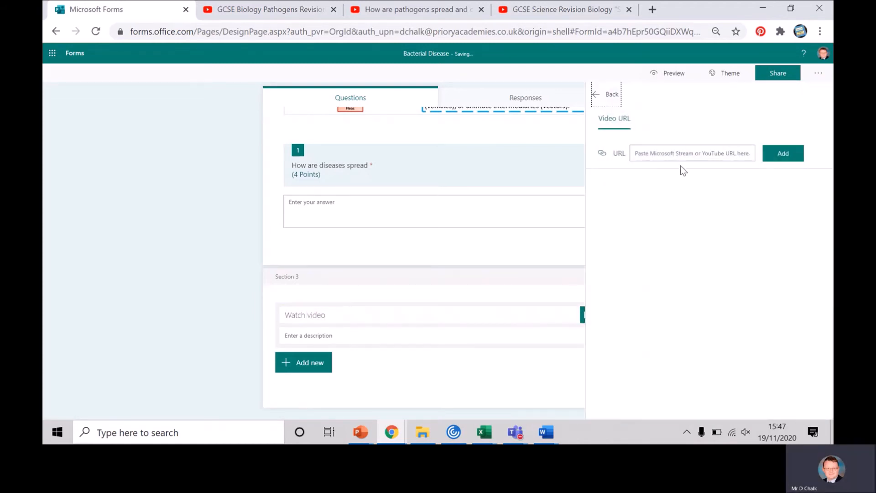
right_click(677, 150)
click(708, 245)
click(767, 155)
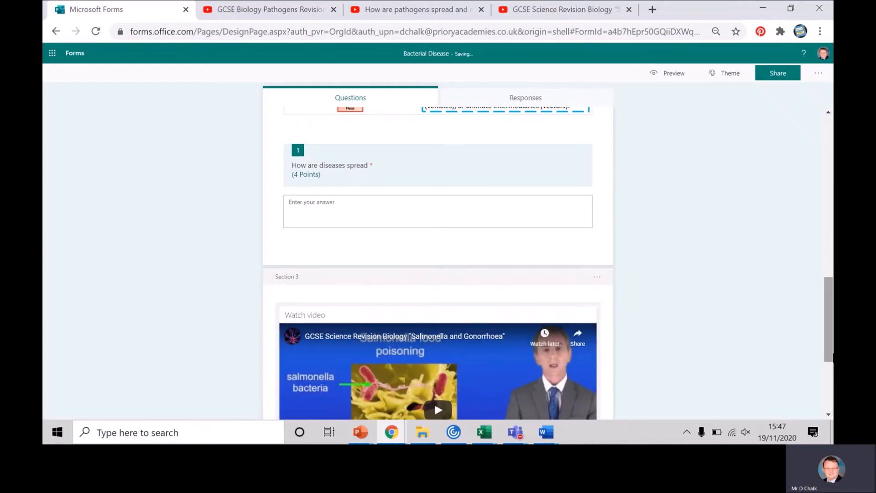
- Add a text question below the "Salmonella and Gonorrhoea" video in Section 3
drag(828, 353, 818, 432)
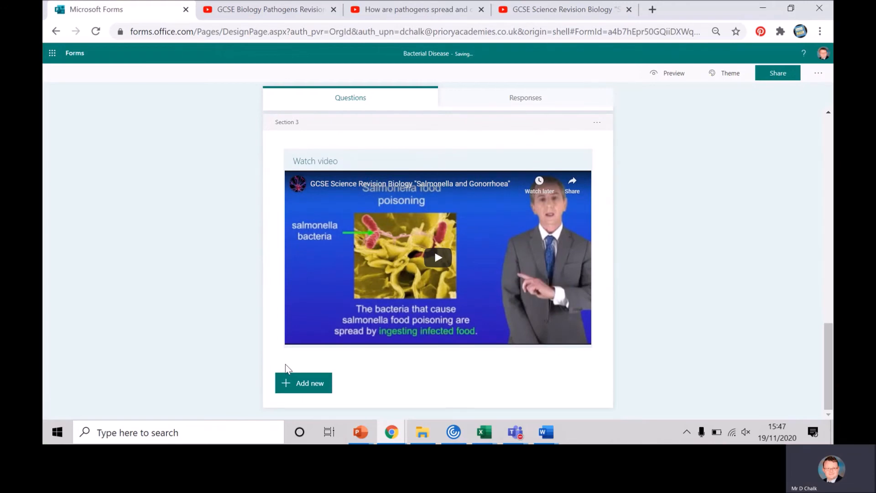
click(292, 382)
click(382, 387)
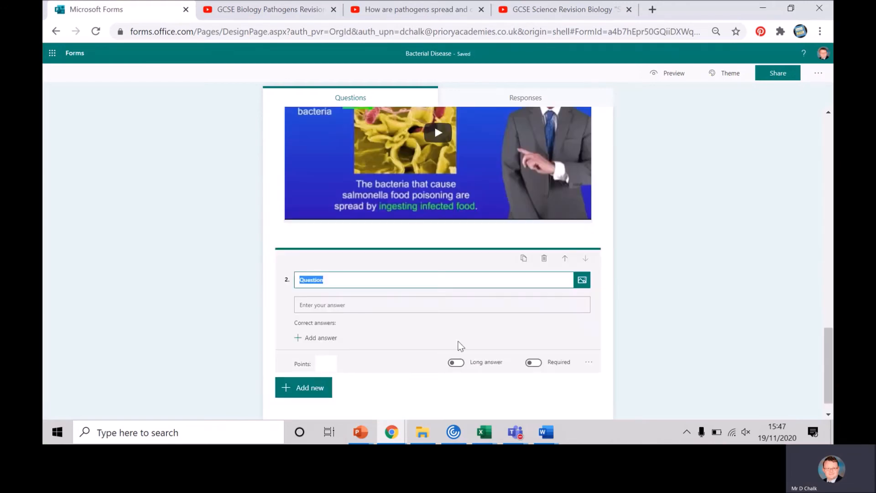
- Upload the Slide4 image from the "Bacterial diseases student version" folder into the new question and enlarge it to the question's full width
click(582, 280)
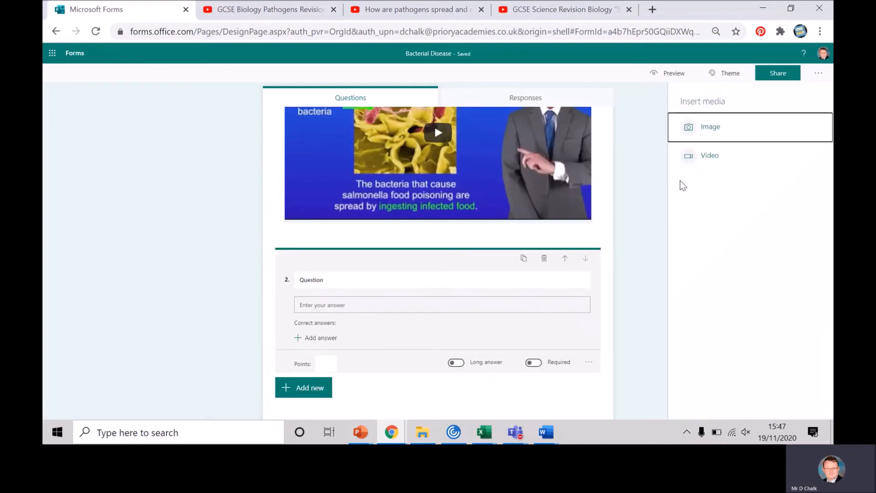
click(712, 126)
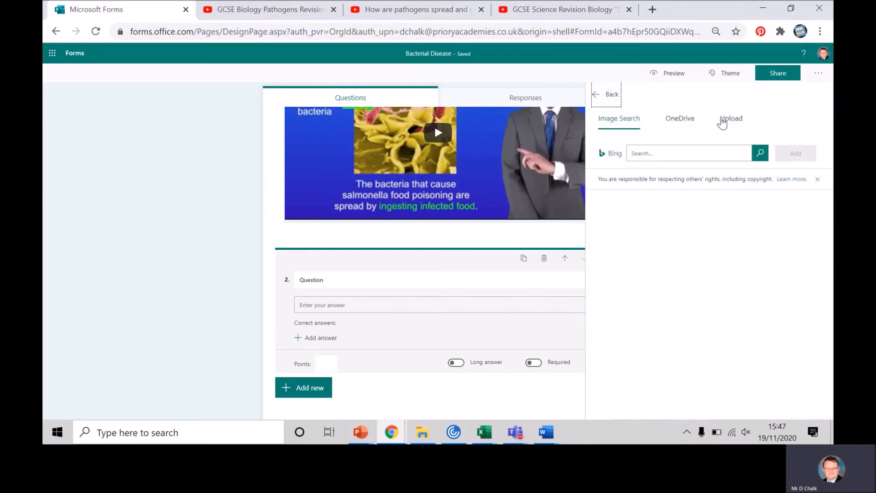
click(733, 120)
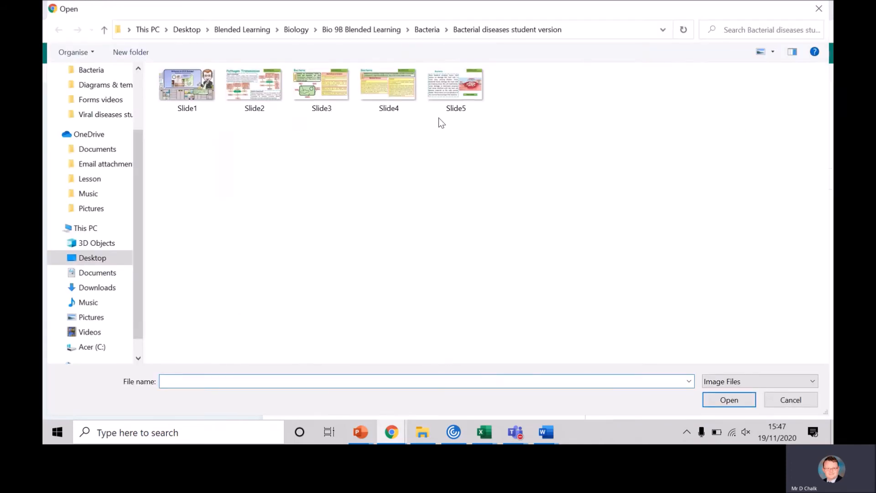
click(394, 91)
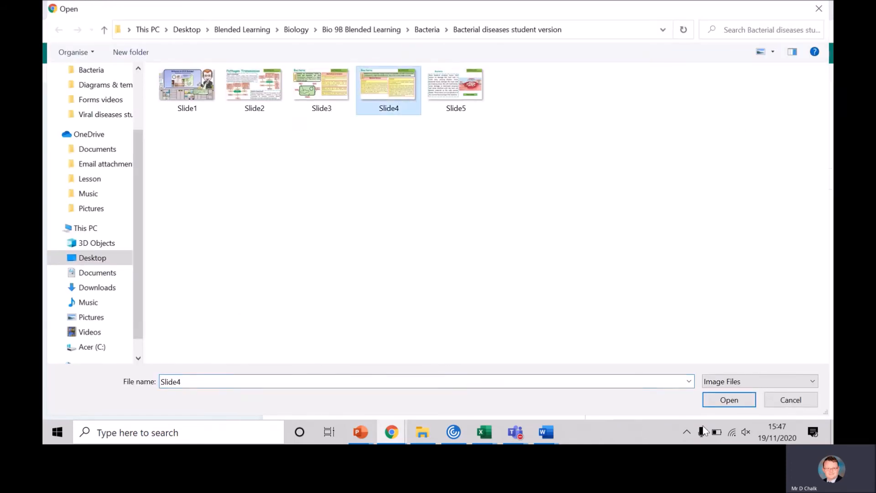
click(742, 401)
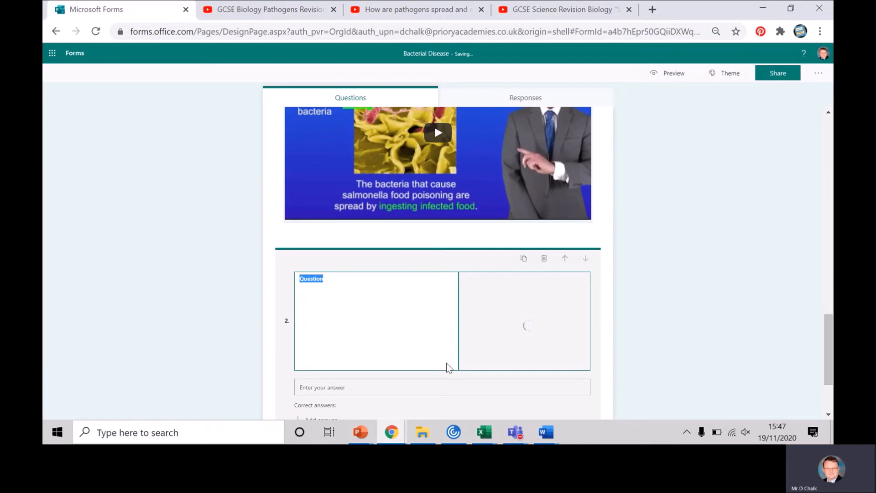
click(575, 345)
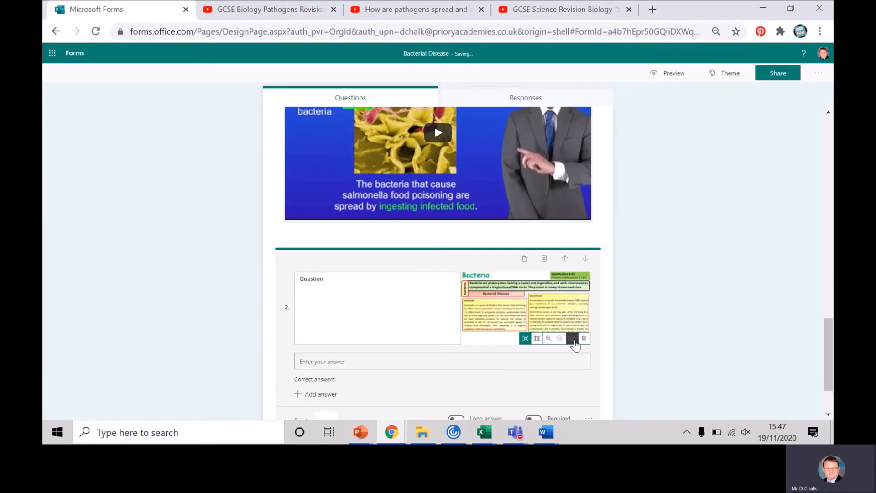
click(538, 340)
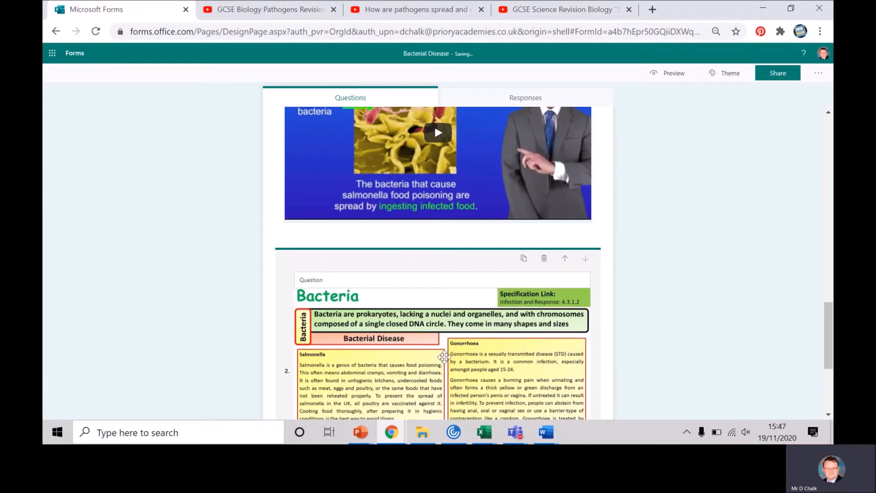
- Replace the placeholder title of the Bacteria slide question with wording that begins "Desc"
drag(832, 301, 815, 377)
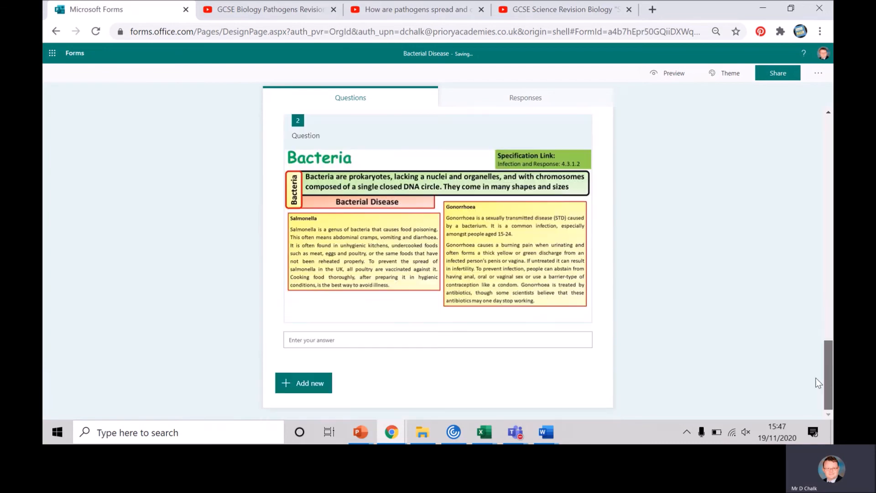
click(382, 342)
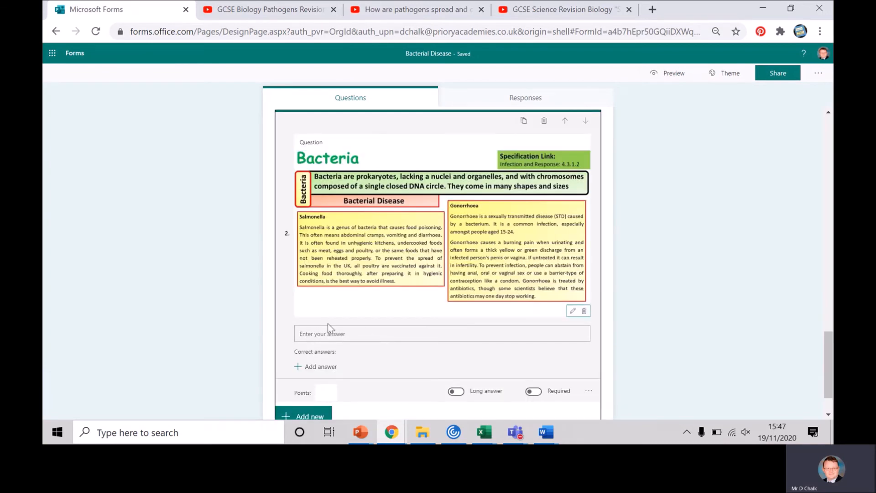
click(319, 142)
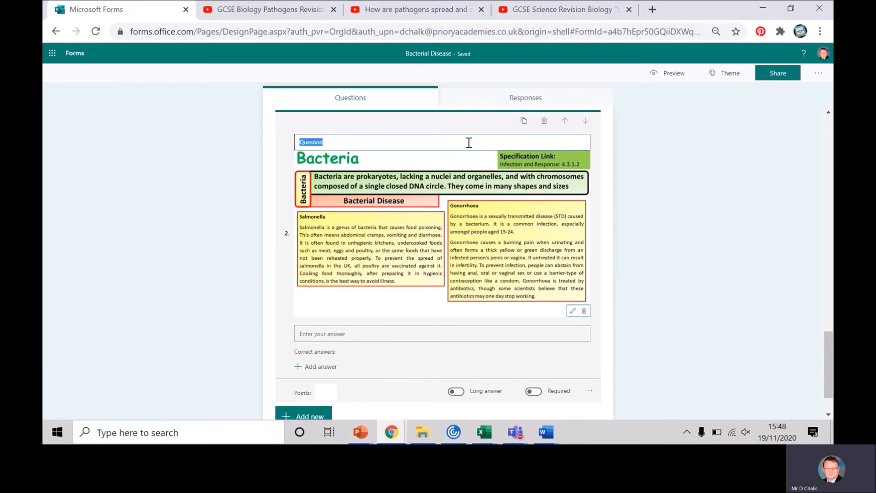
text(Desc)
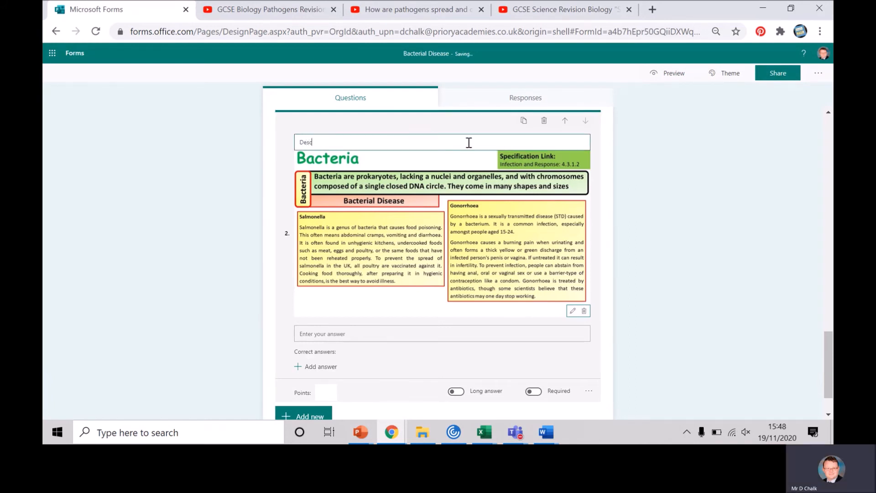